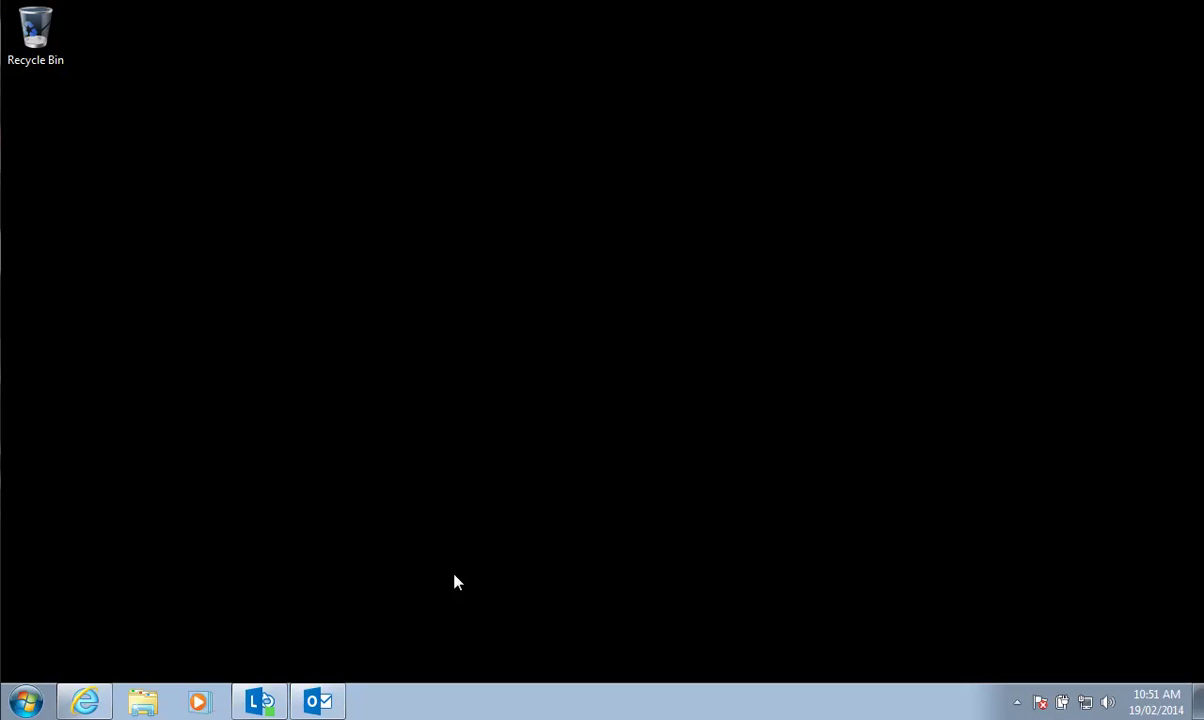
From the Outlook calendar, start a new Lync Meeting invitation with its Join Lync Meeting link
click(333, 700)
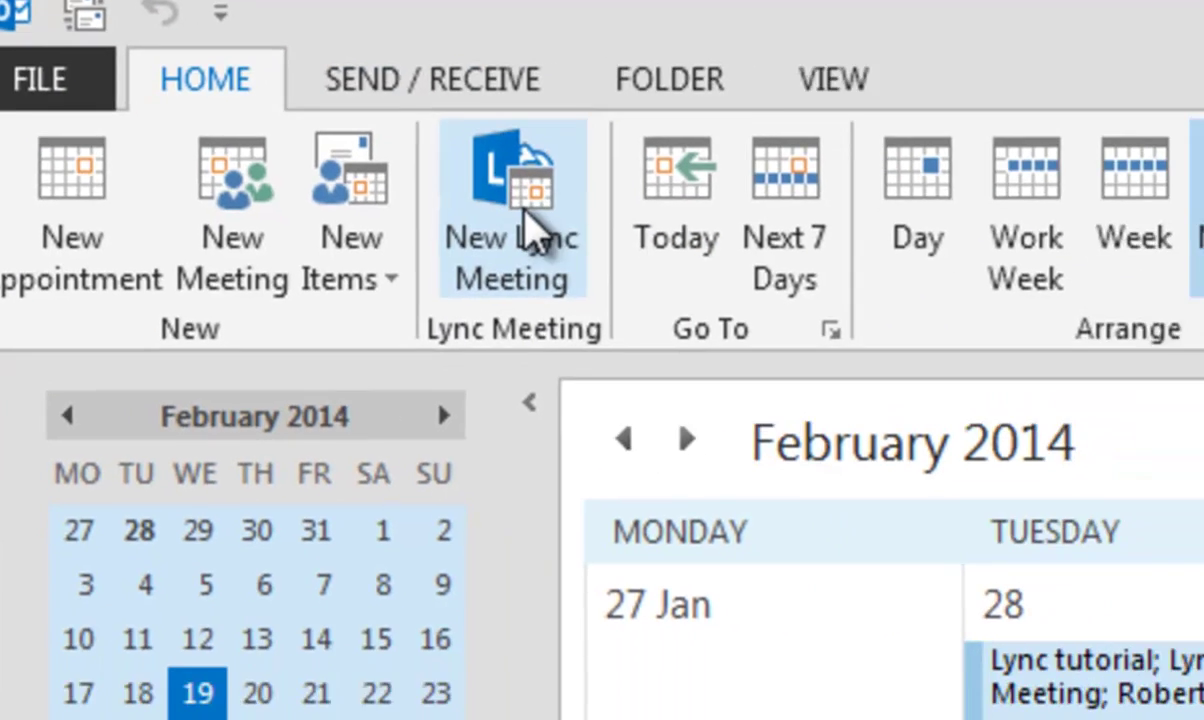
click(632, 268)
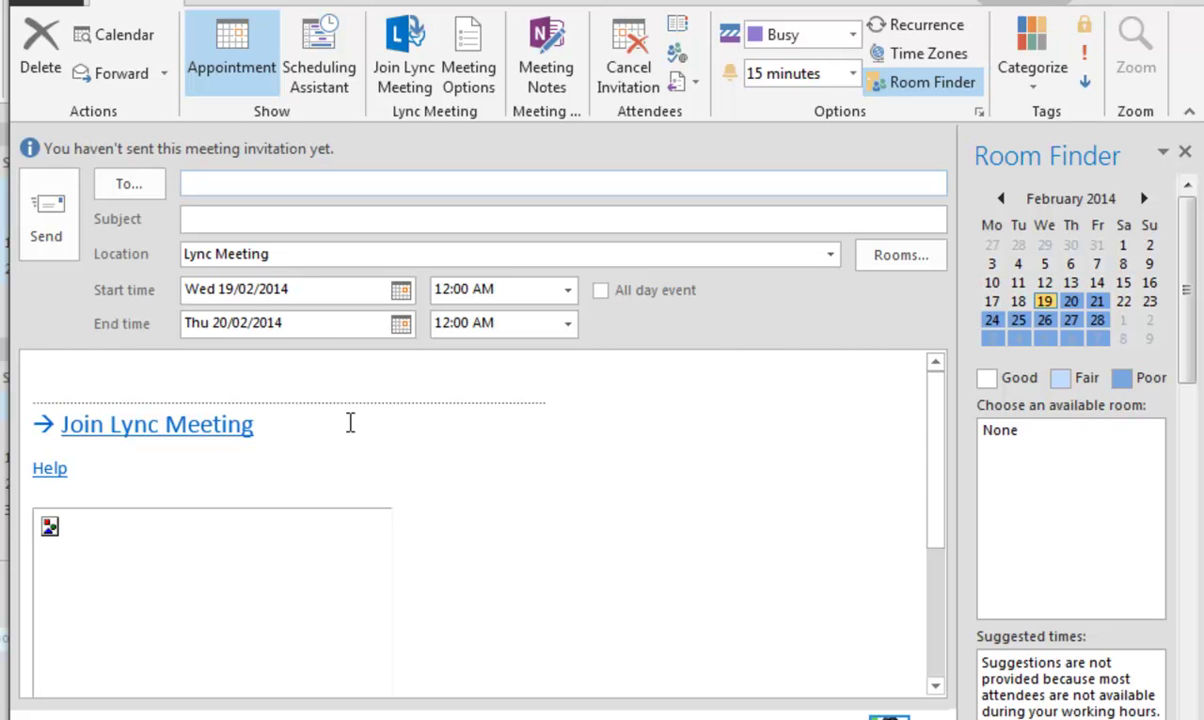
Review the meeting options, keeping lobby at Anyone (no restrictions) and presenters at Anyone from my organization
click(472, 67)
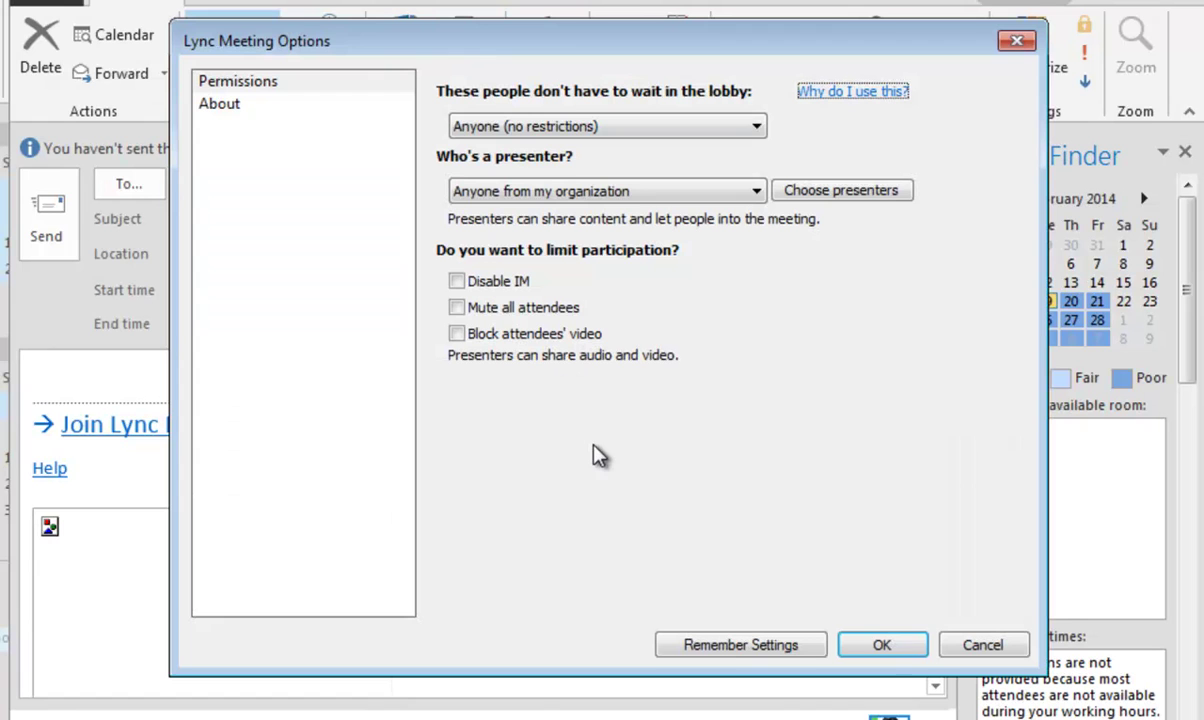
click(757, 127)
click(758, 130)
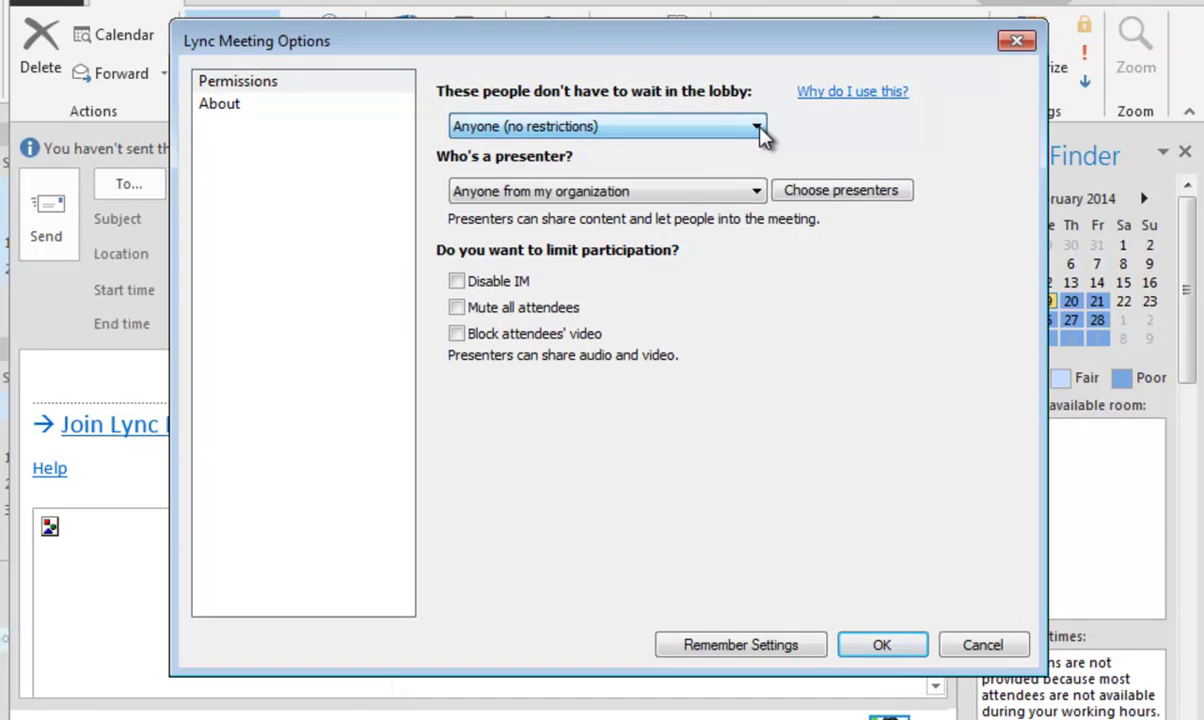
click(755, 191)
click(755, 191)
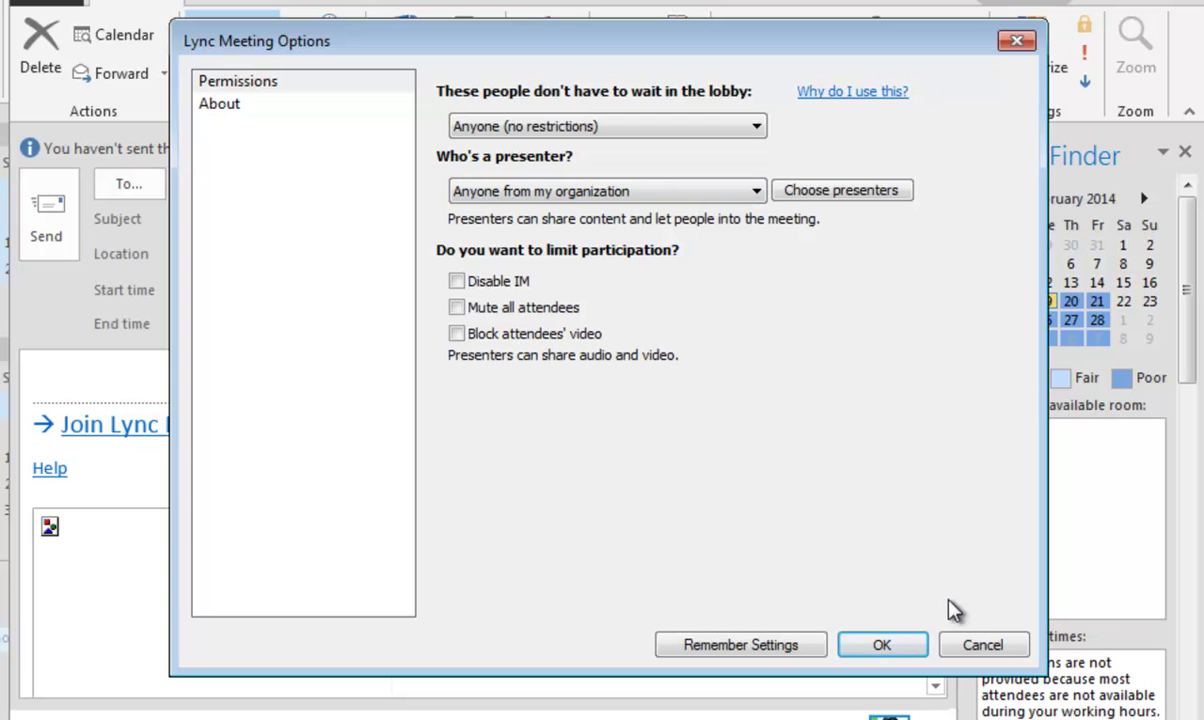
Cancel the meeting options and discard the unsent invitation without saving
click(982, 648)
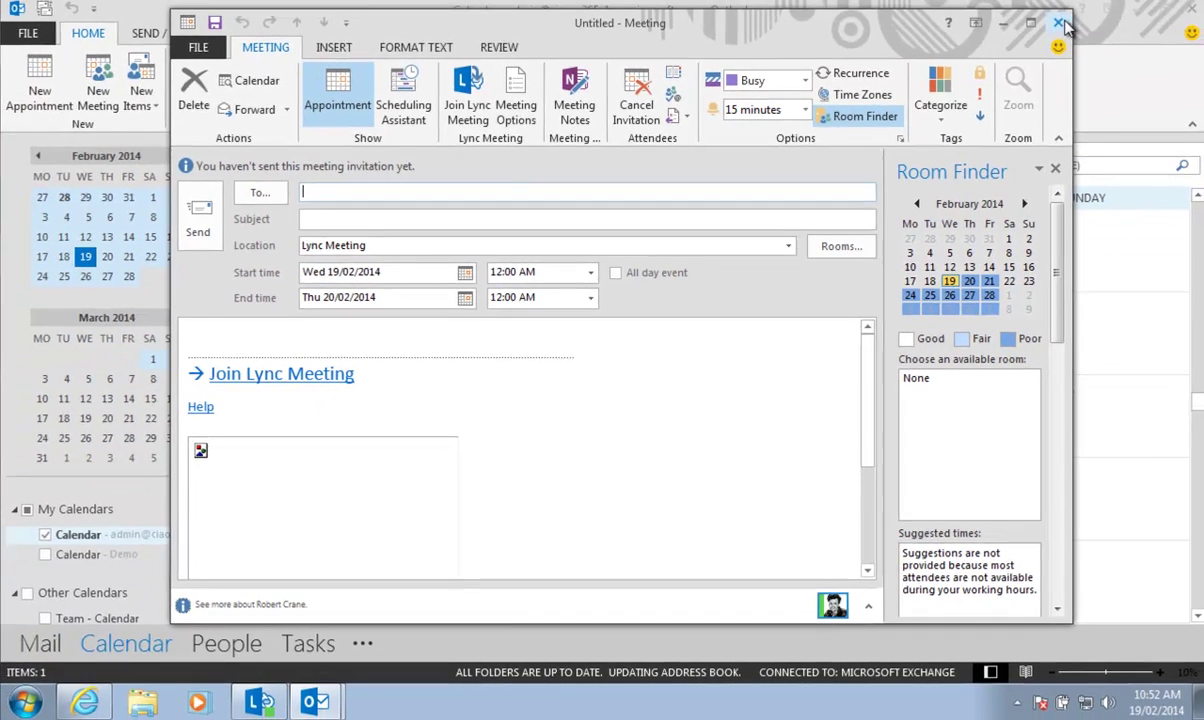
click(1061, 22)
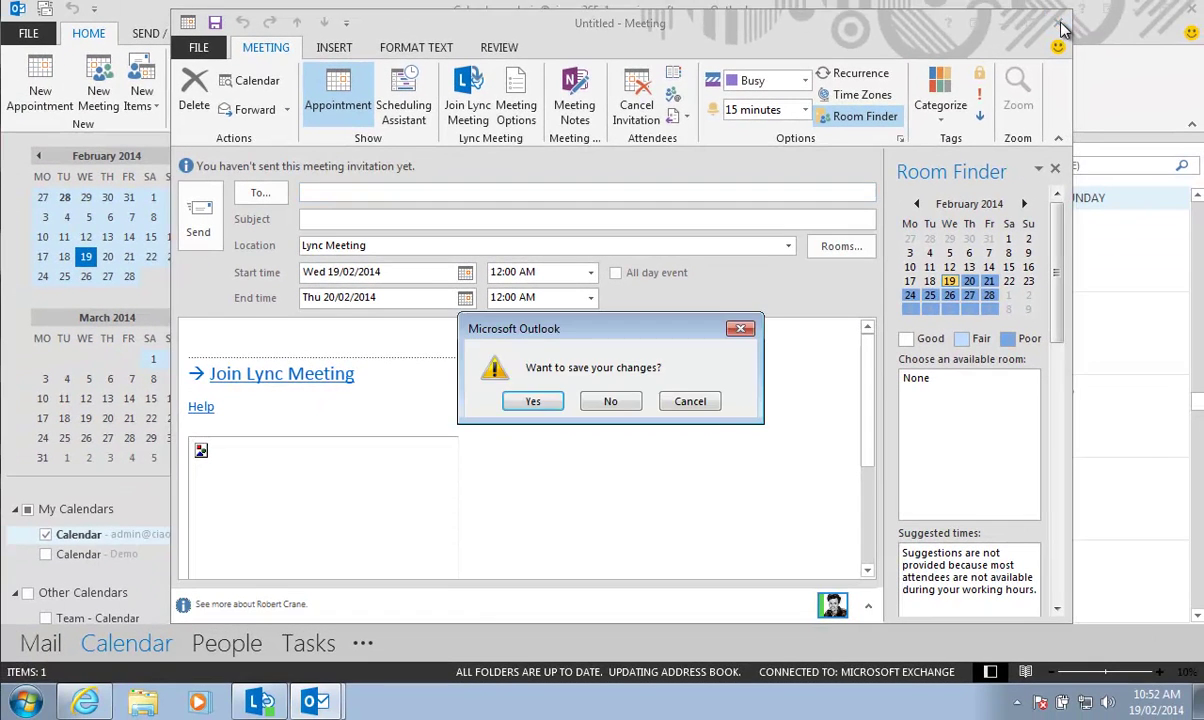
click(618, 401)
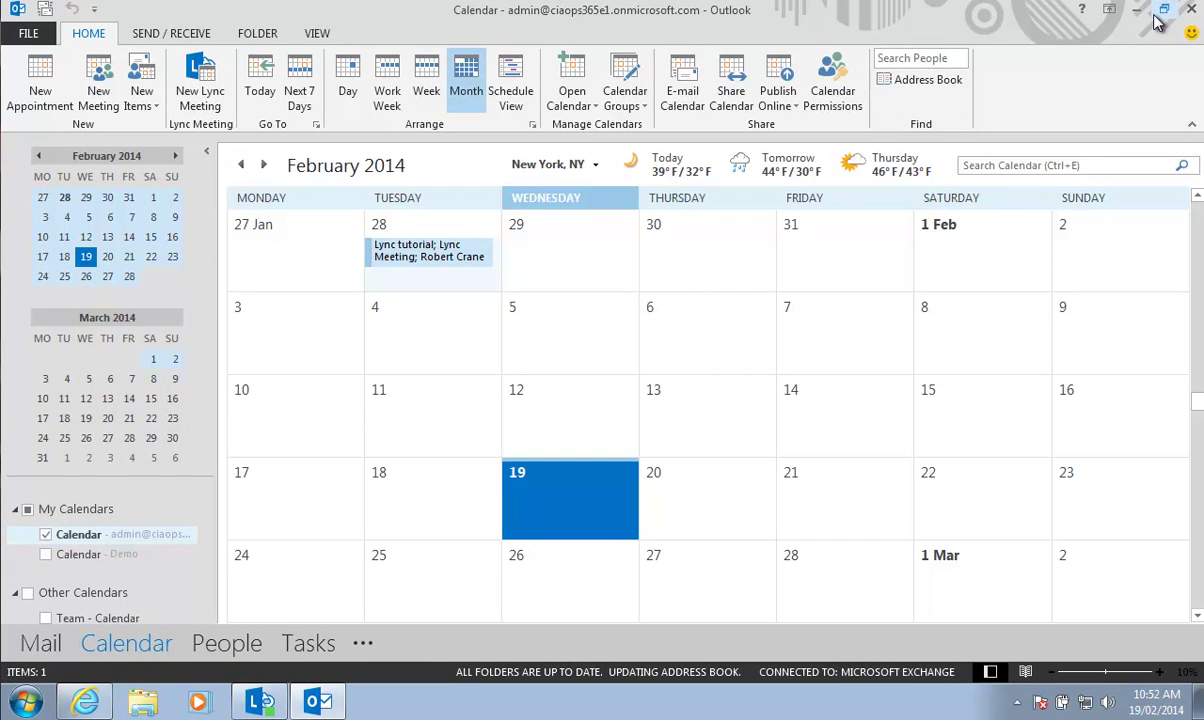
Minimize Outlook and go to sched.lync.com in Internet Explorer
click(1137, 9)
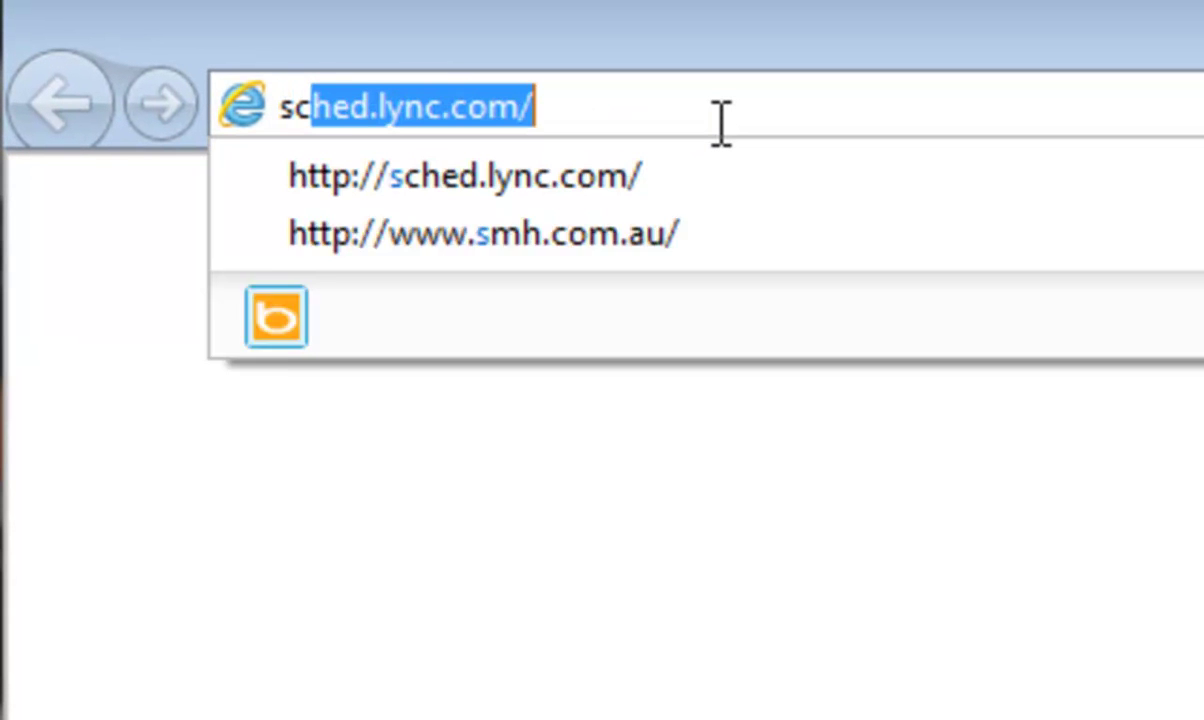
text(hed)
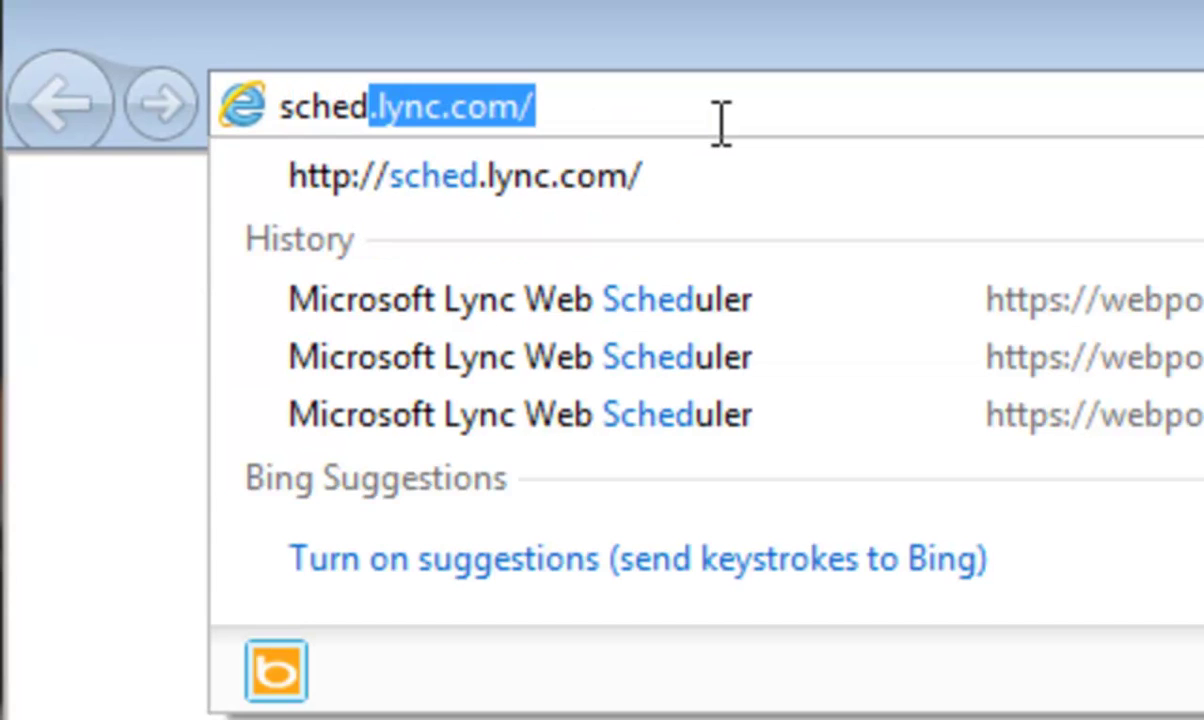
key(Return)
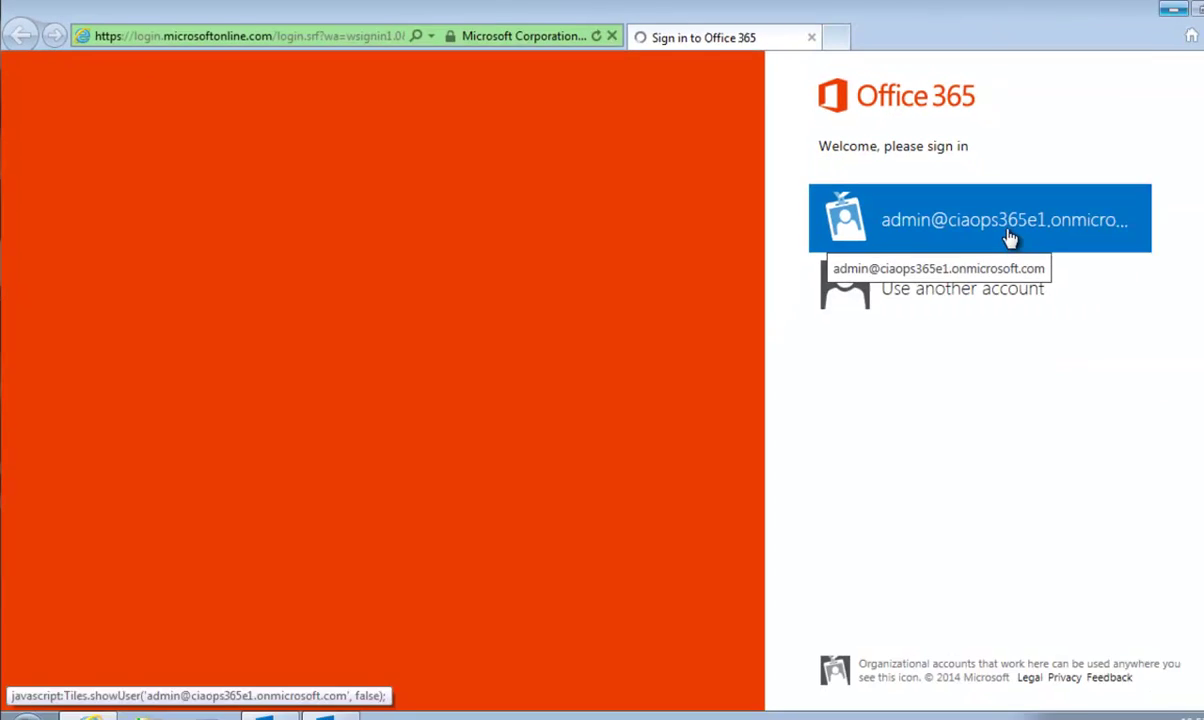
Sign in with the saved organizational account and its password
click(981, 222)
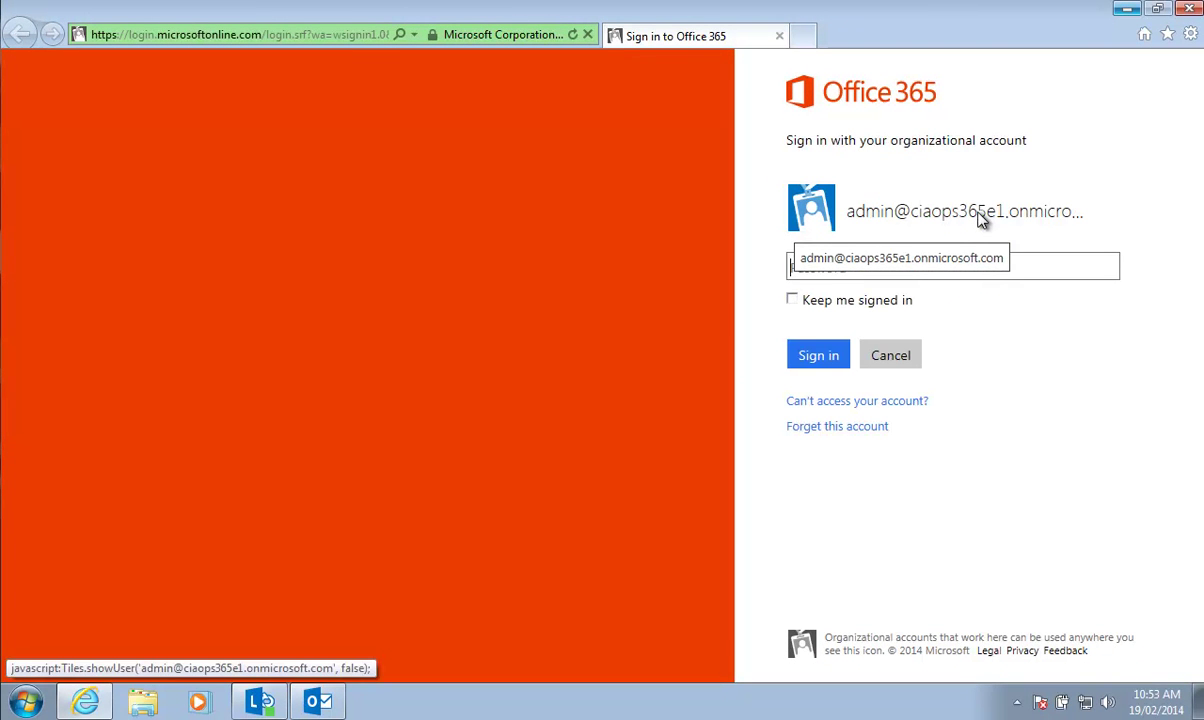
text(•••••••••)
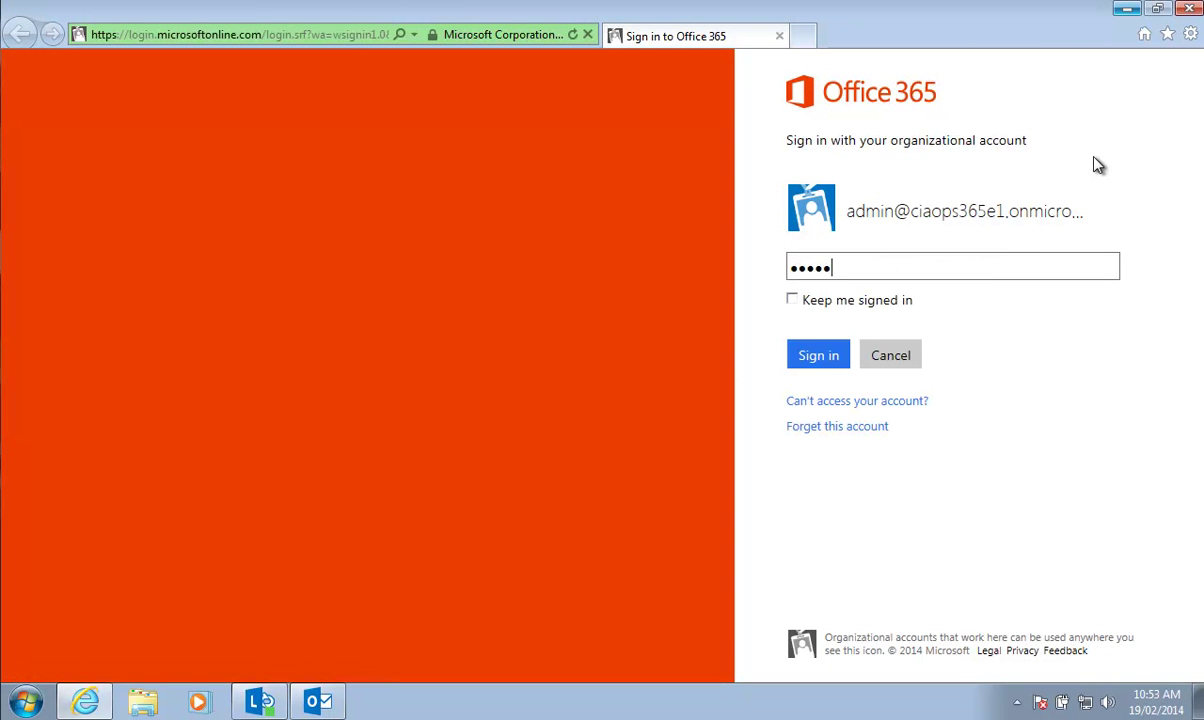
key(Return)
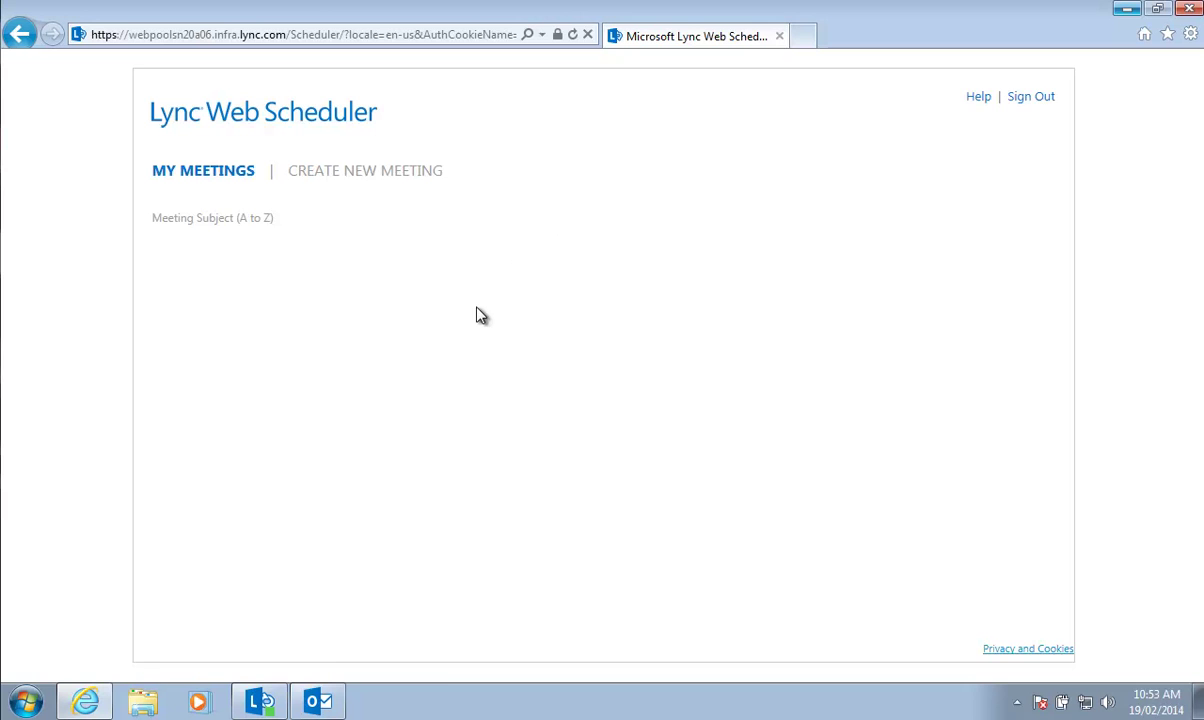
Title the meeting 'New Meeting', set the Canberra, Melbourne, Sydney time zone, and add a participant's e-mail
text(N)
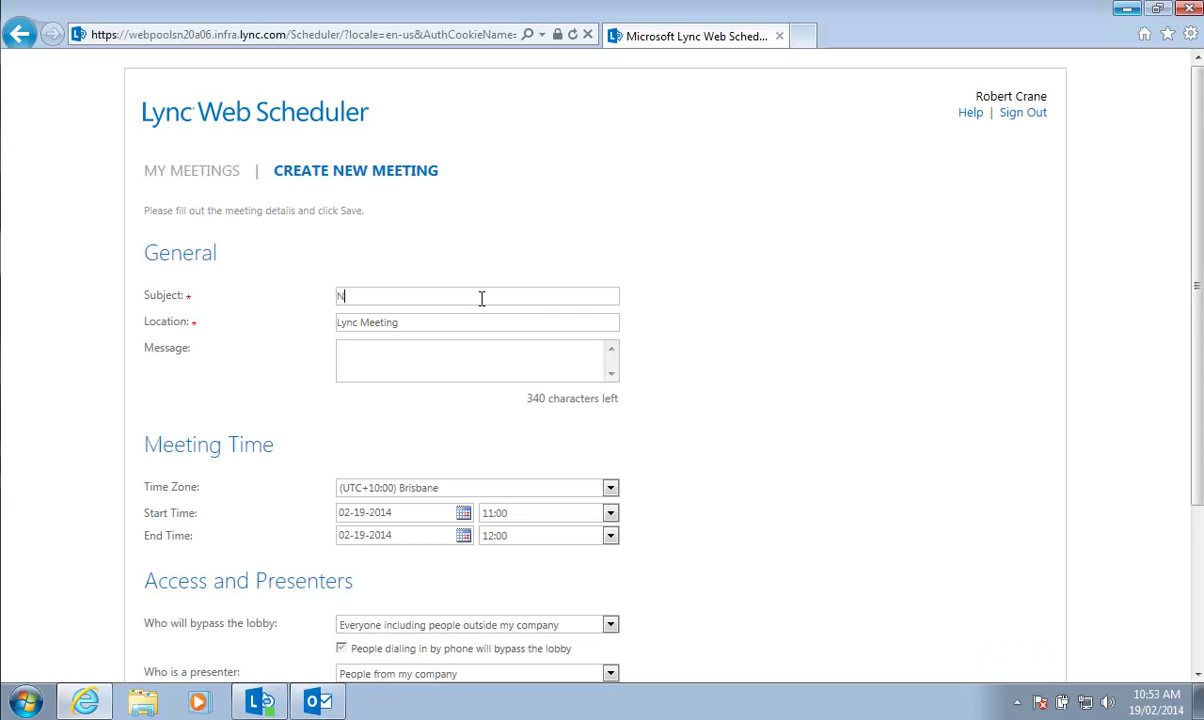
text(ew Meeting)
click(610, 487)
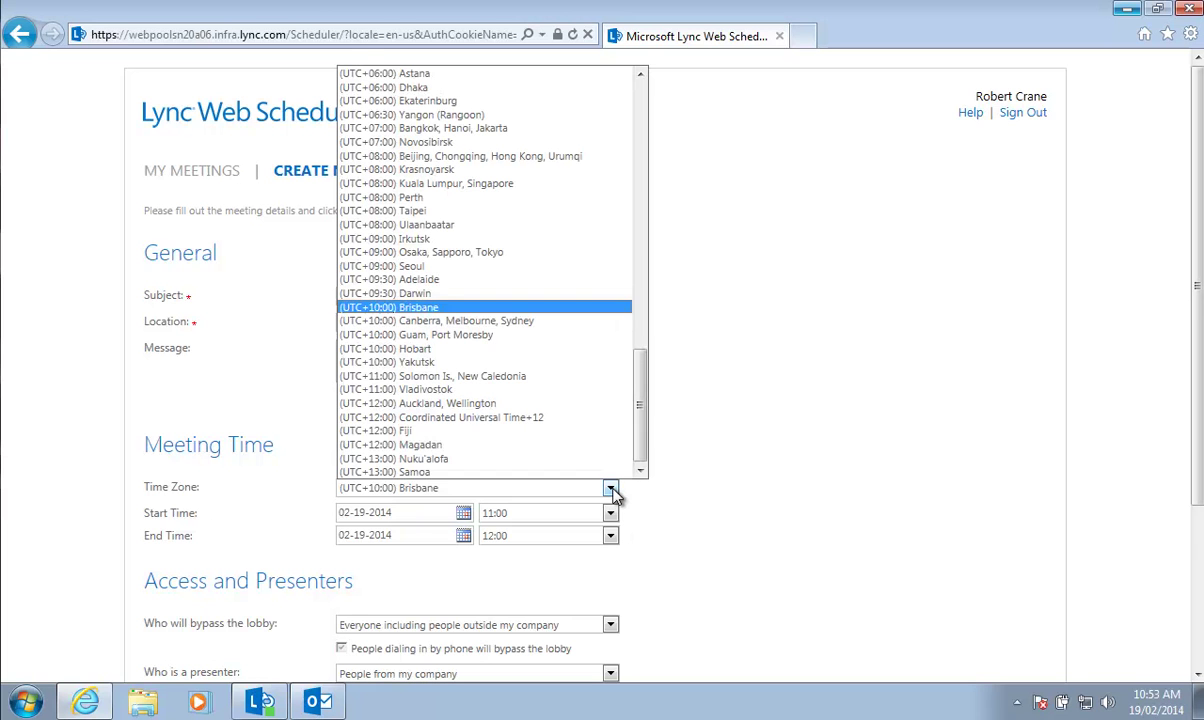
click(563, 321)
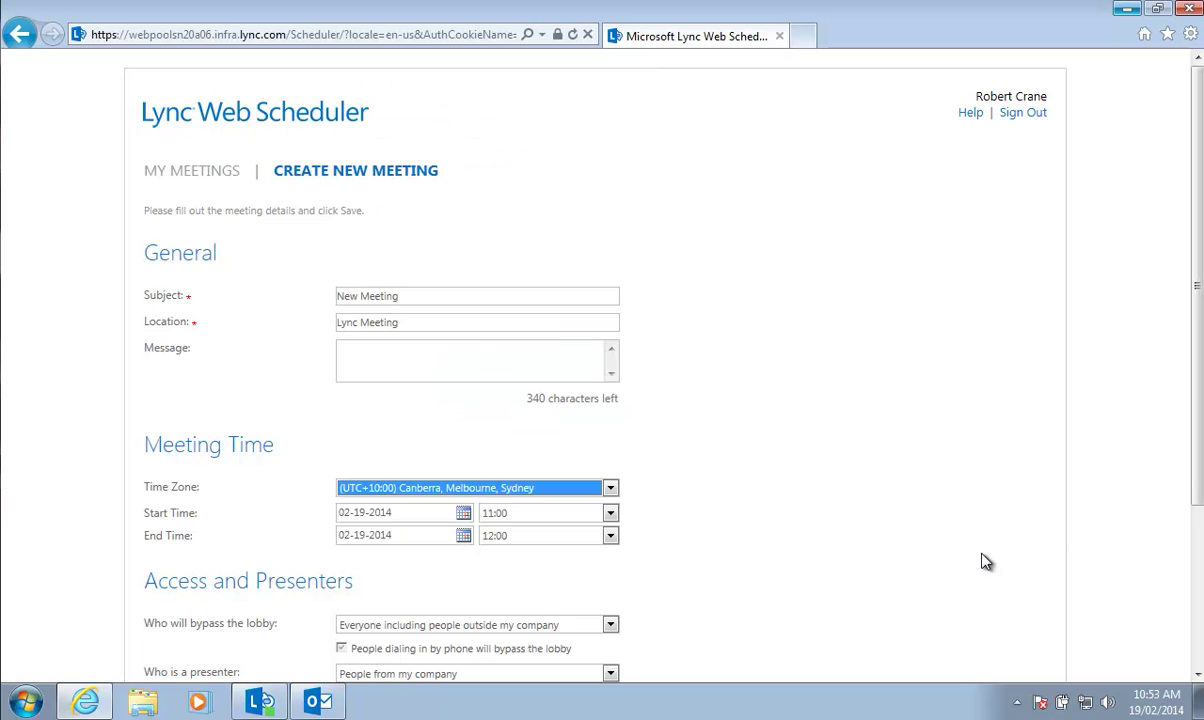
click(1198, 610)
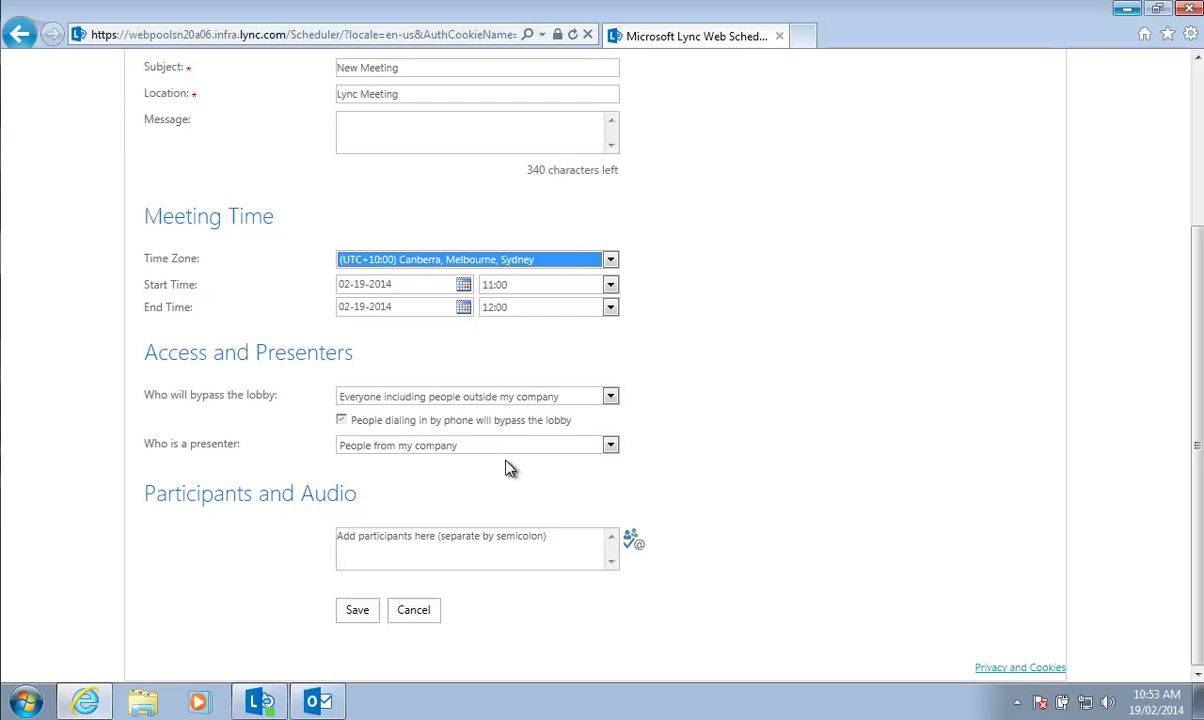
click(559, 540)
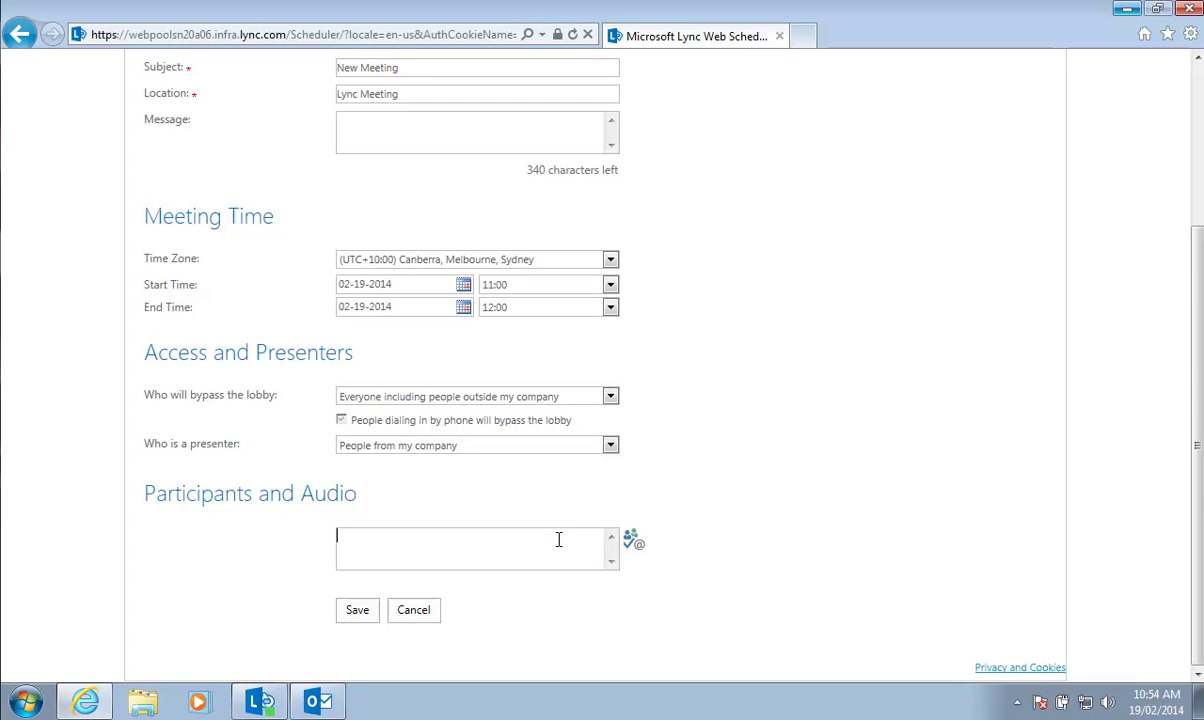
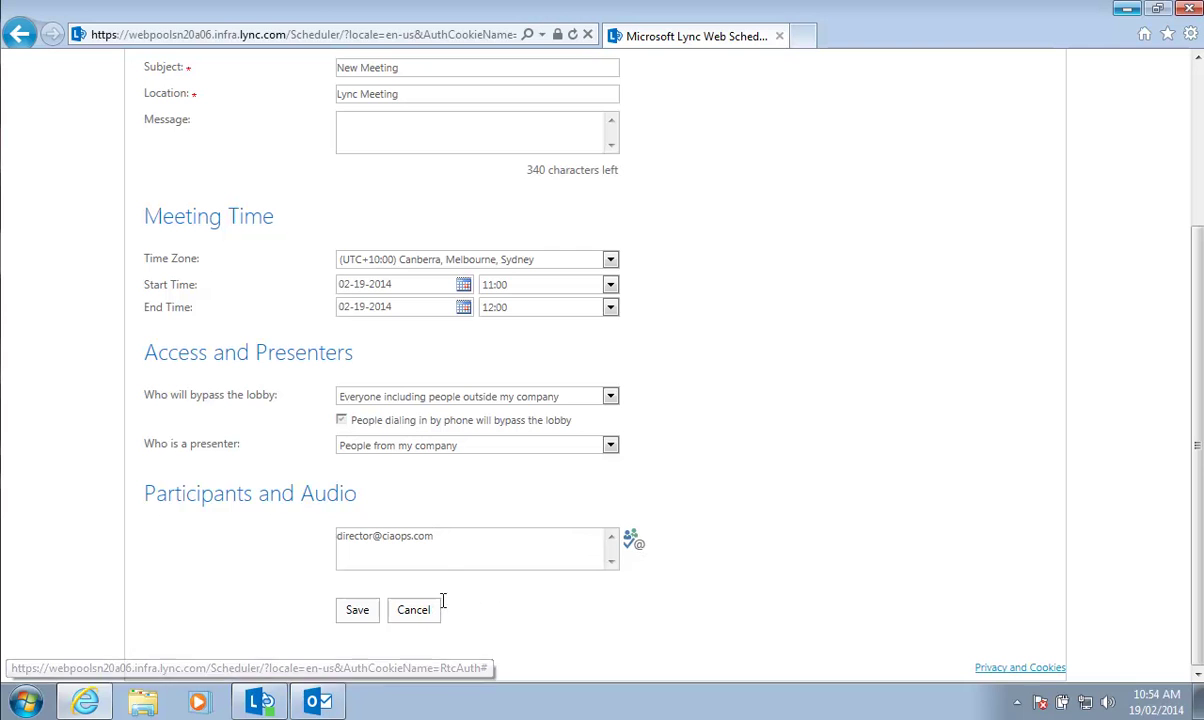
Save the New Meeting and dismiss the meeting-created confirmation
click(358, 610)
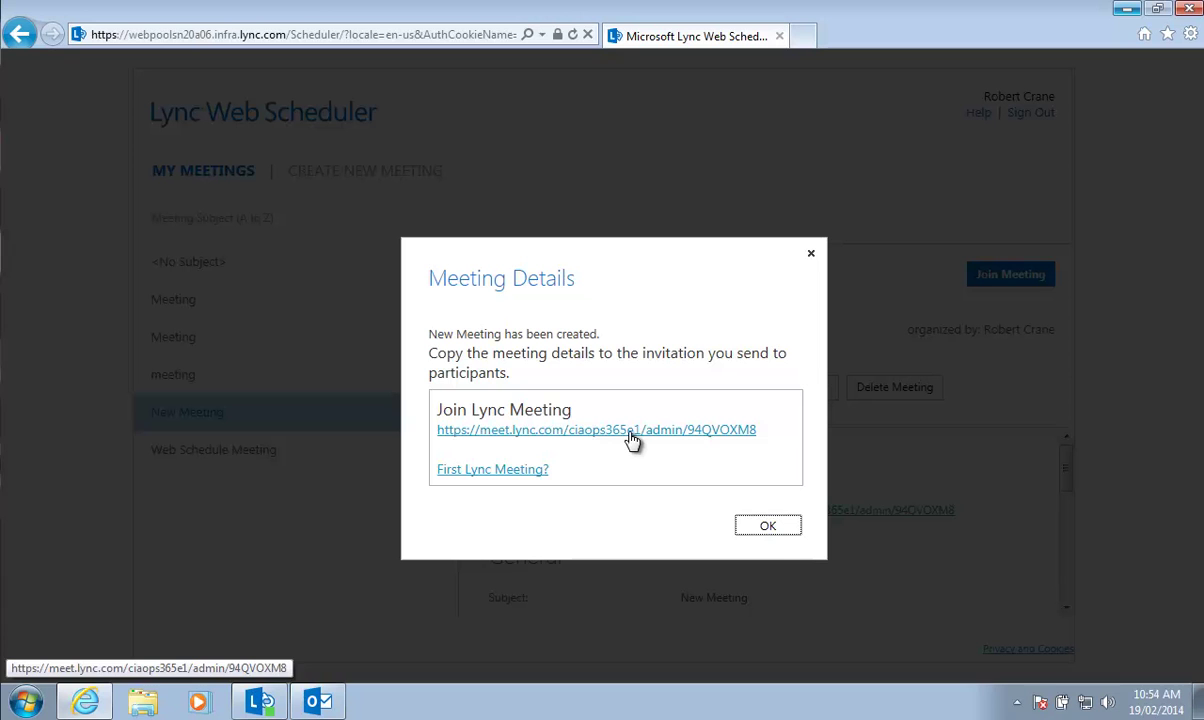
click(772, 530)
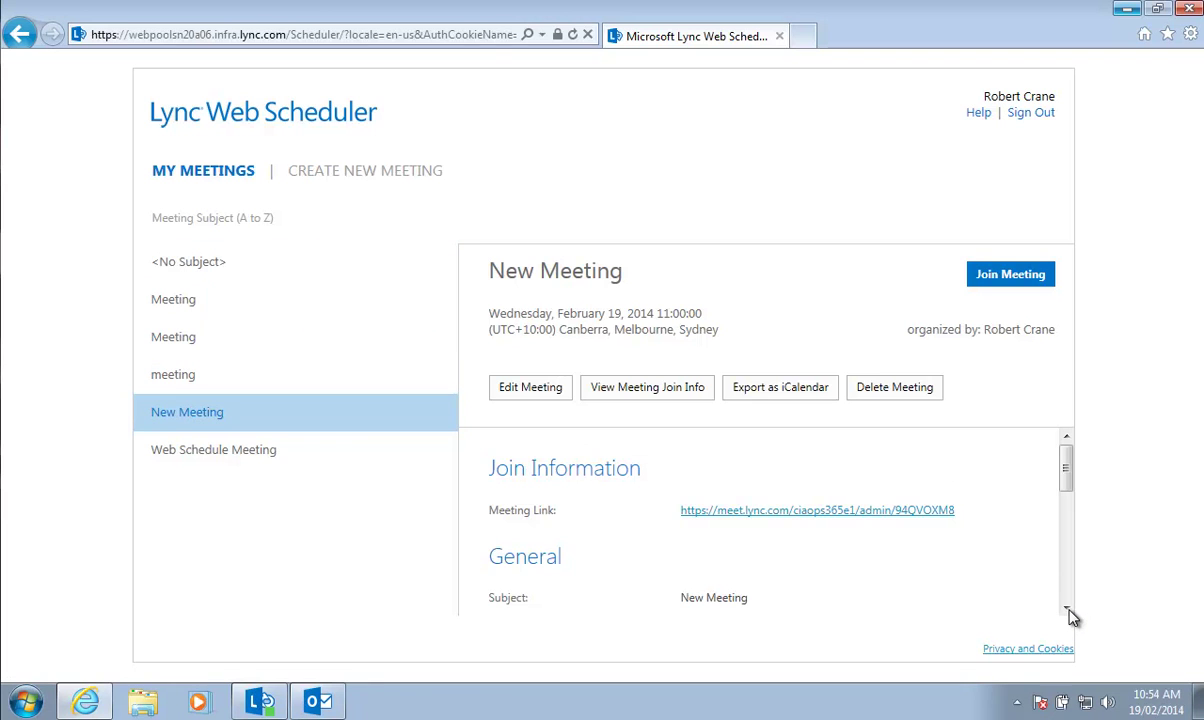
View the New Meeting's join information, then close it
drag(1067, 612, 1067, 612)
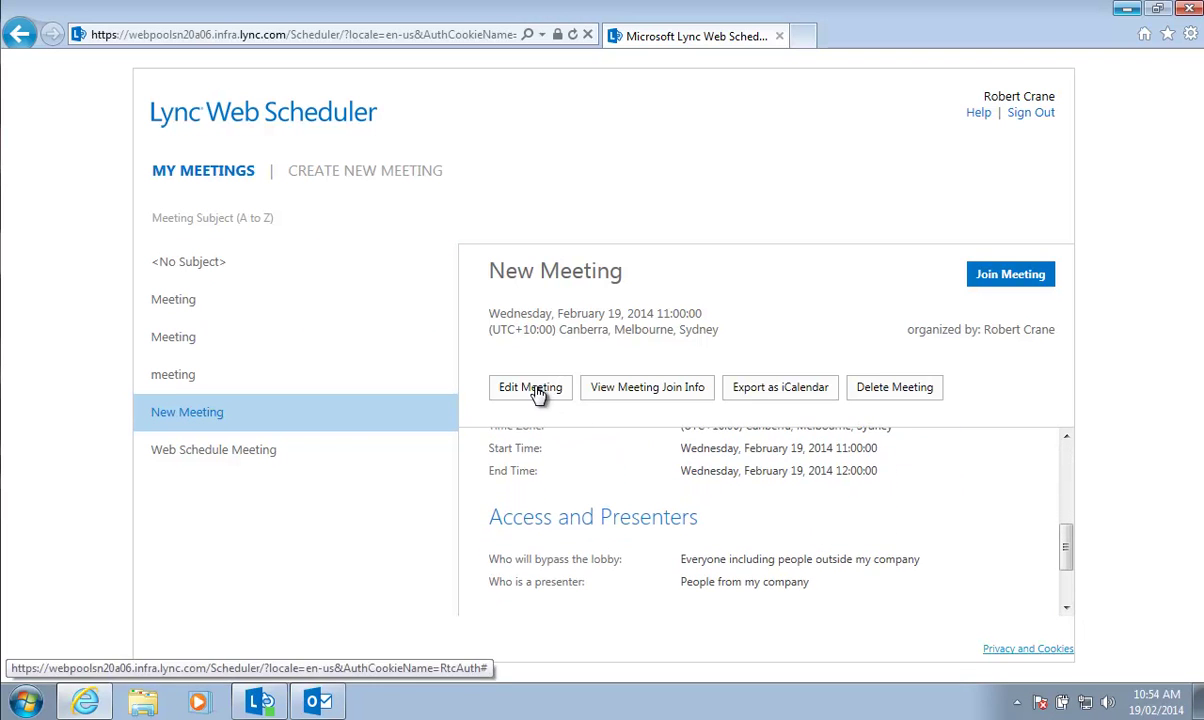
click(623, 392)
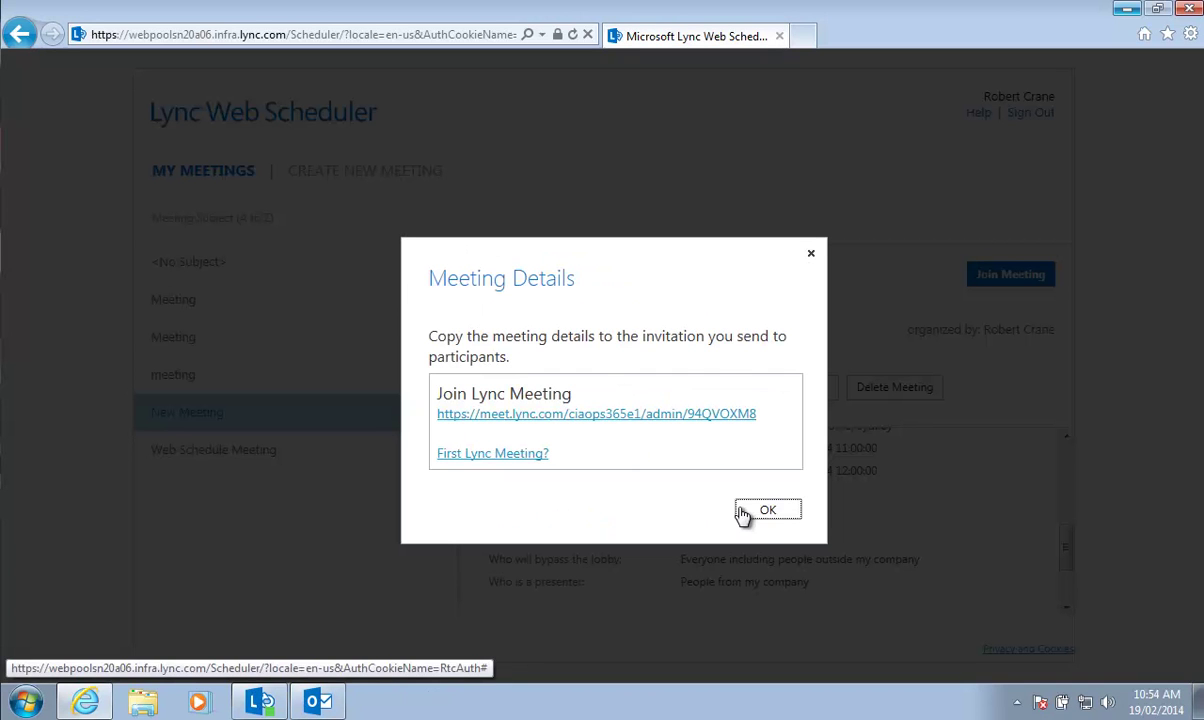
click(758, 511)
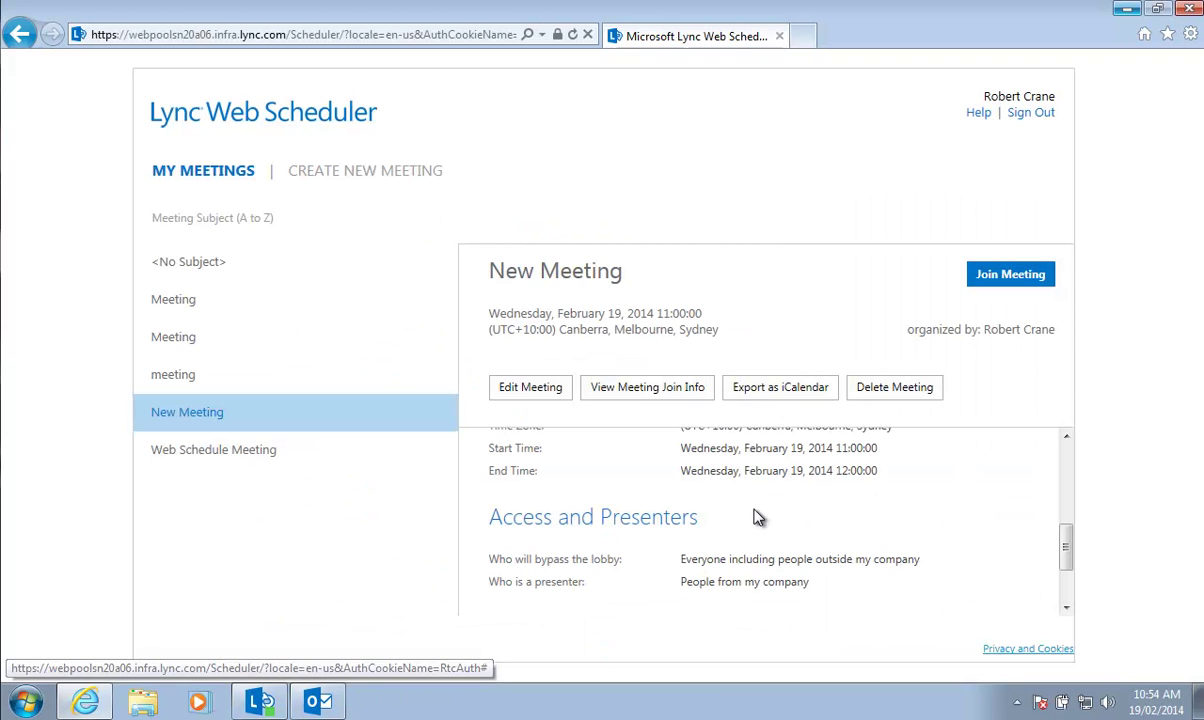
Export the meeting as iCalendar, save New_Meeting.ics, and show the downloads list
click(778, 397)
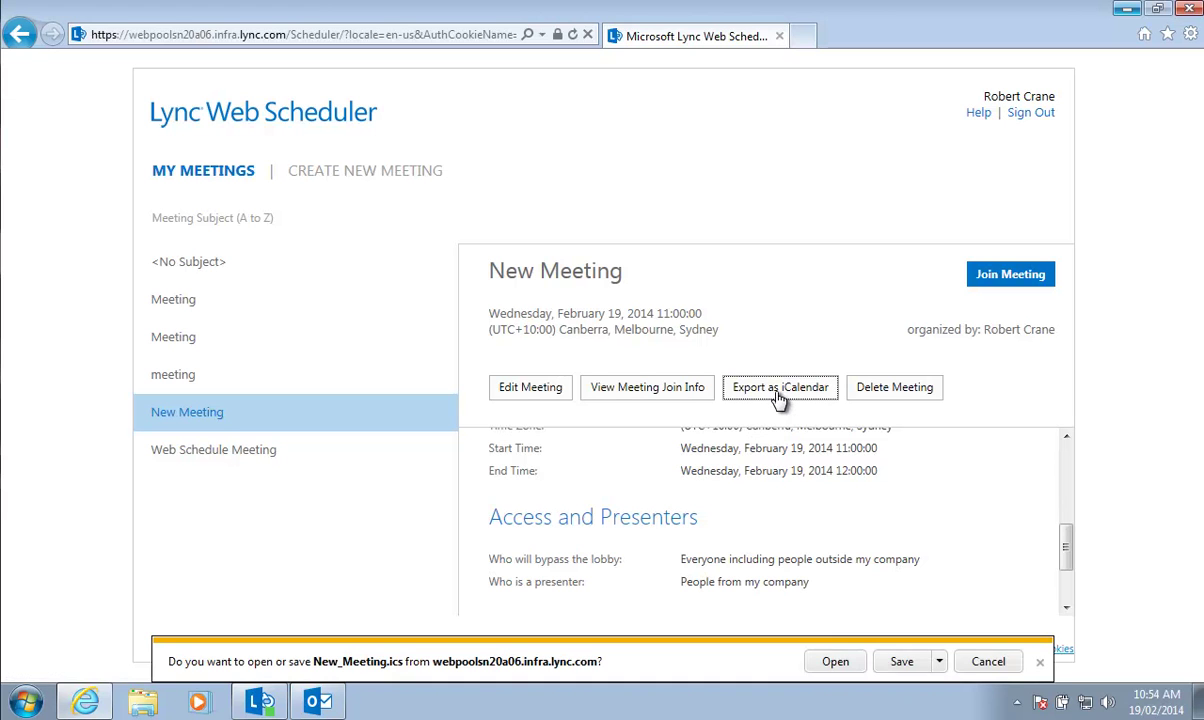
click(903, 662)
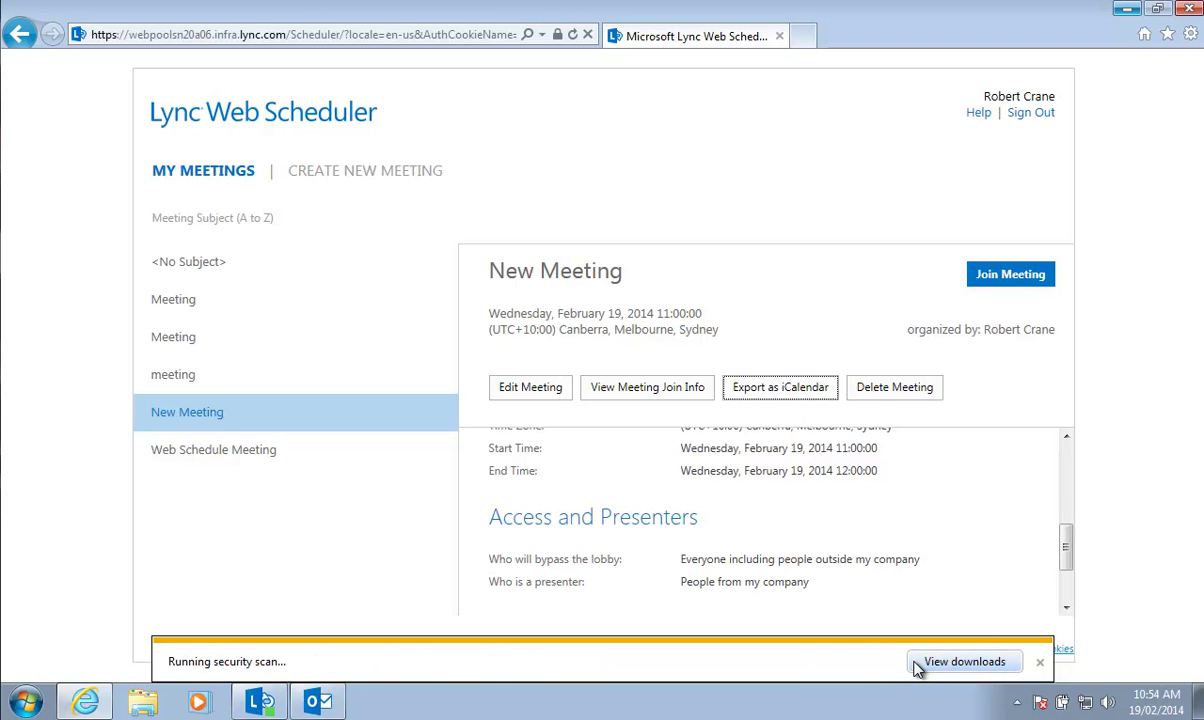
click(938, 664)
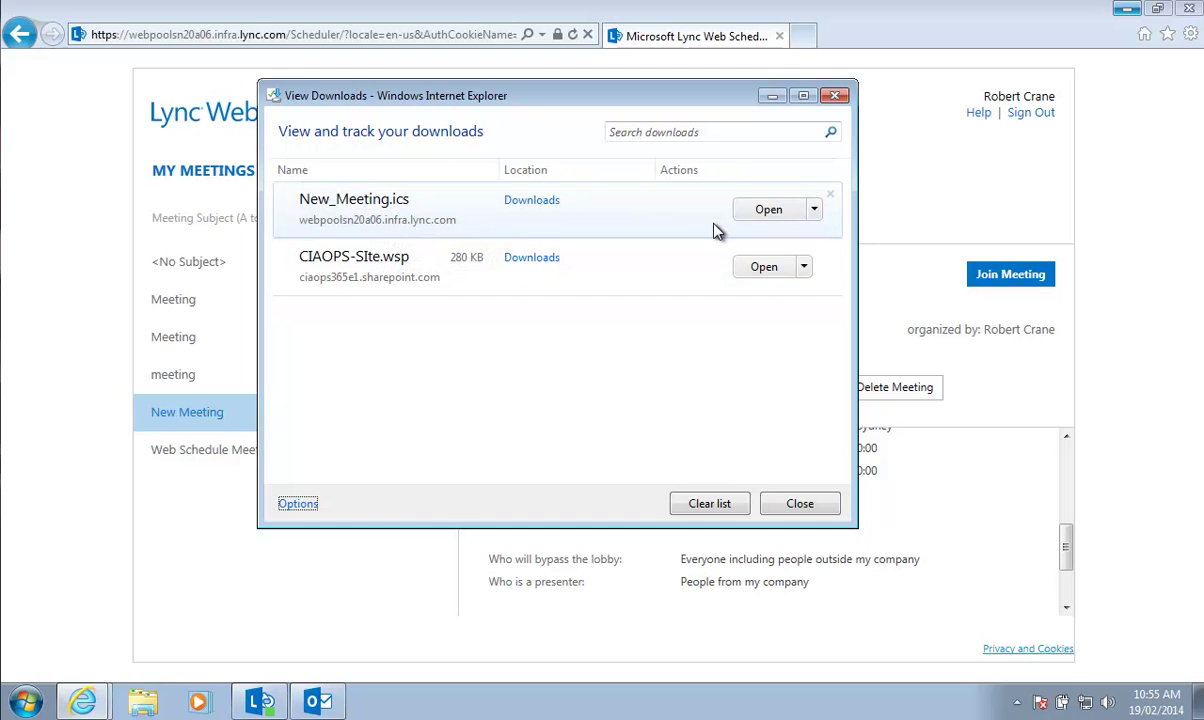
Check the open options for New_Meeting.ics, then close the View Downloads window
click(814, 214)
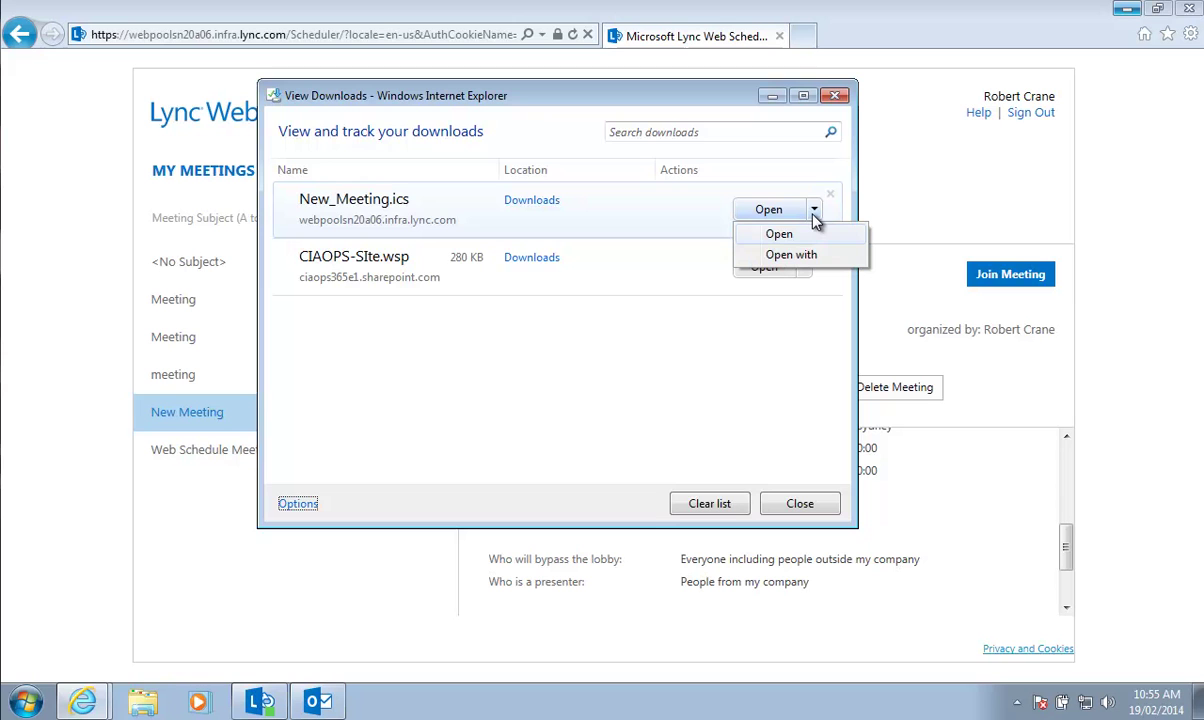
click(795, 510)
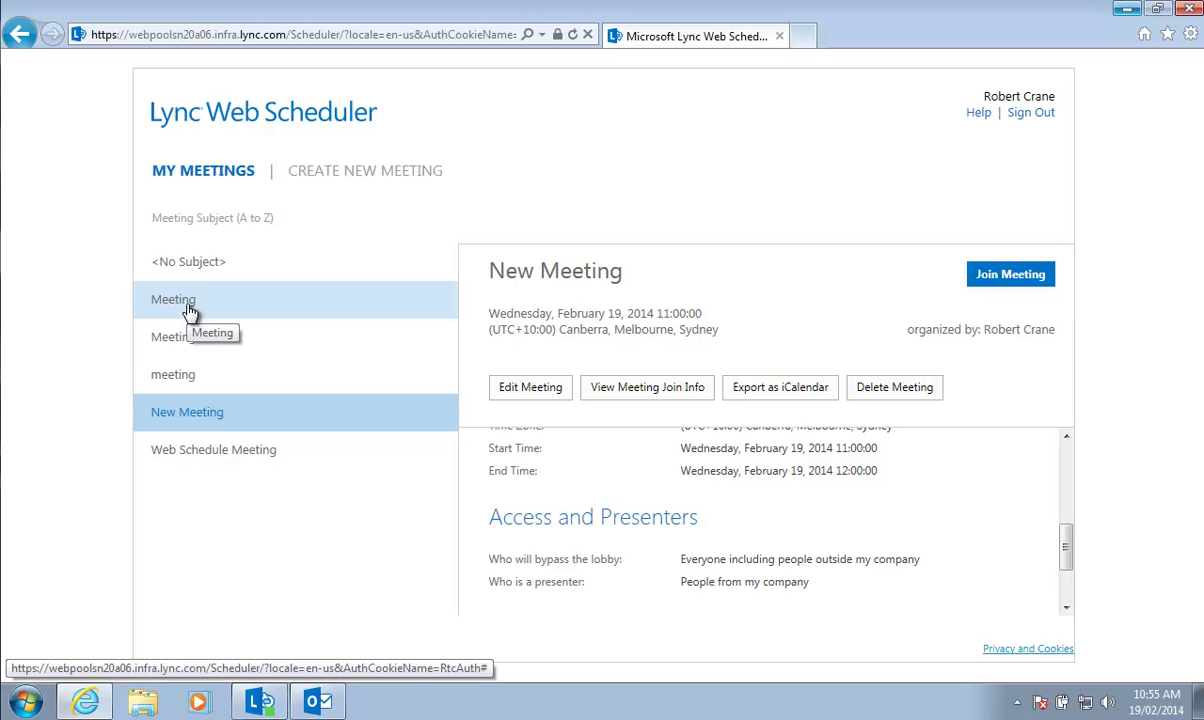
Open the first Outlook-created Meeting in My Meetings and view its join information
click(190, 311)
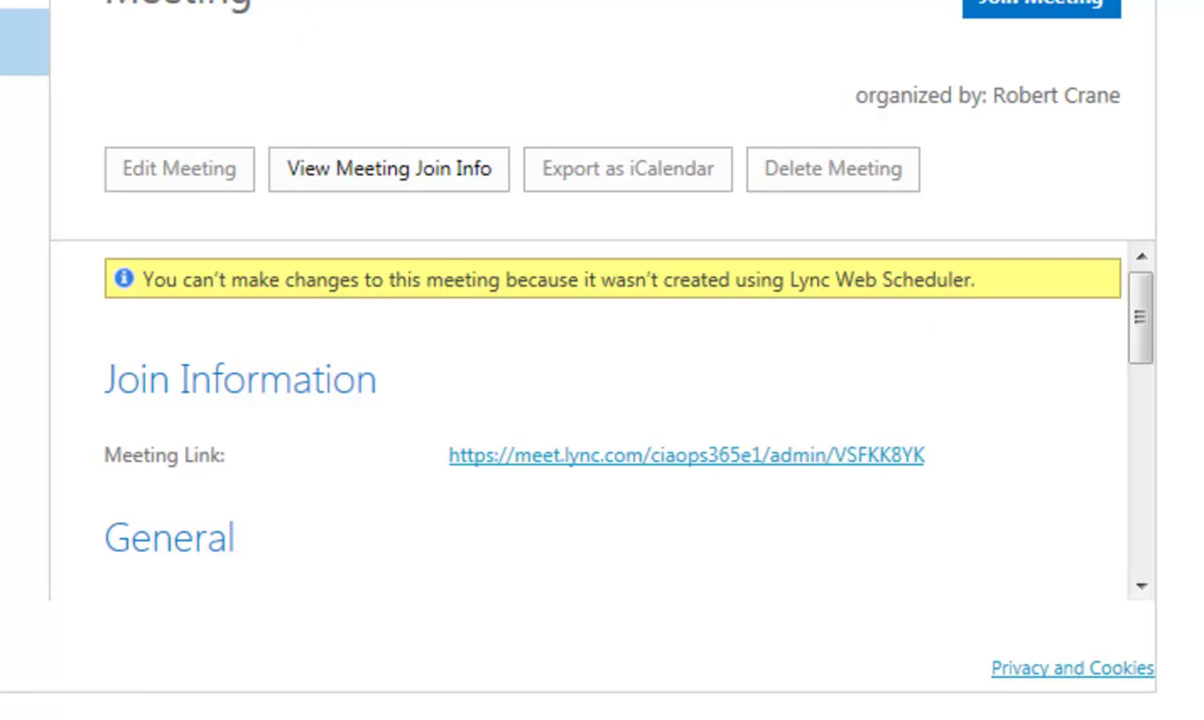
click(420, 168)
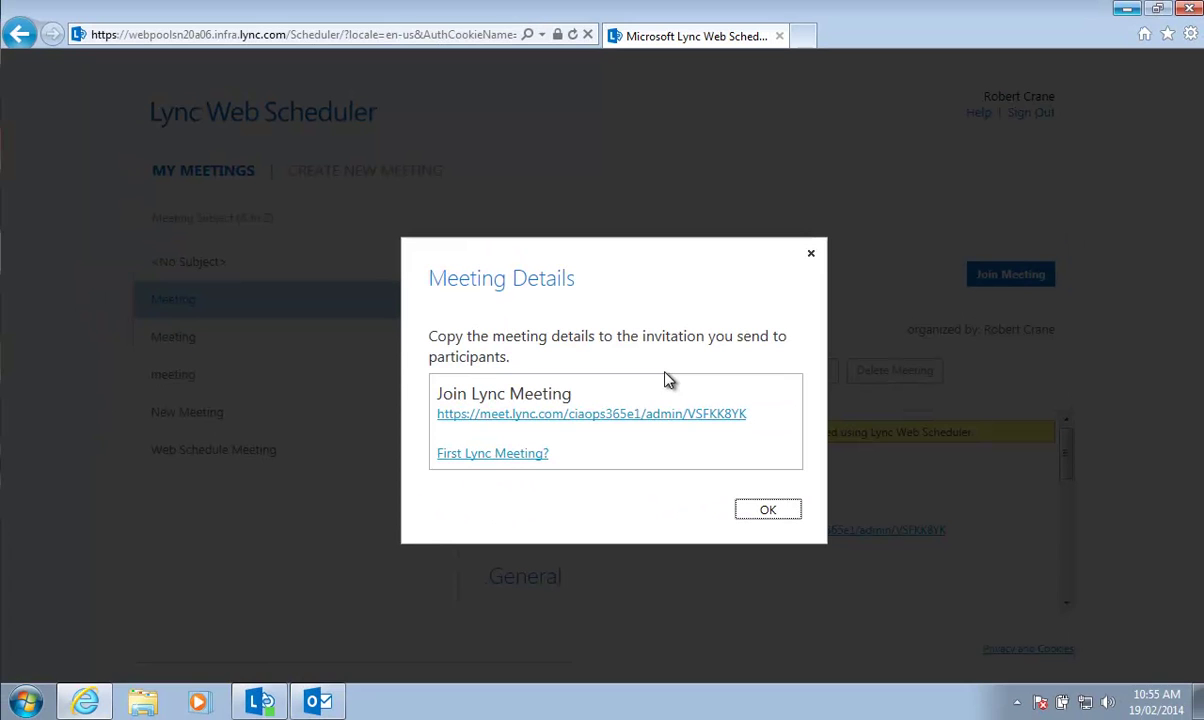
click(770, 518)
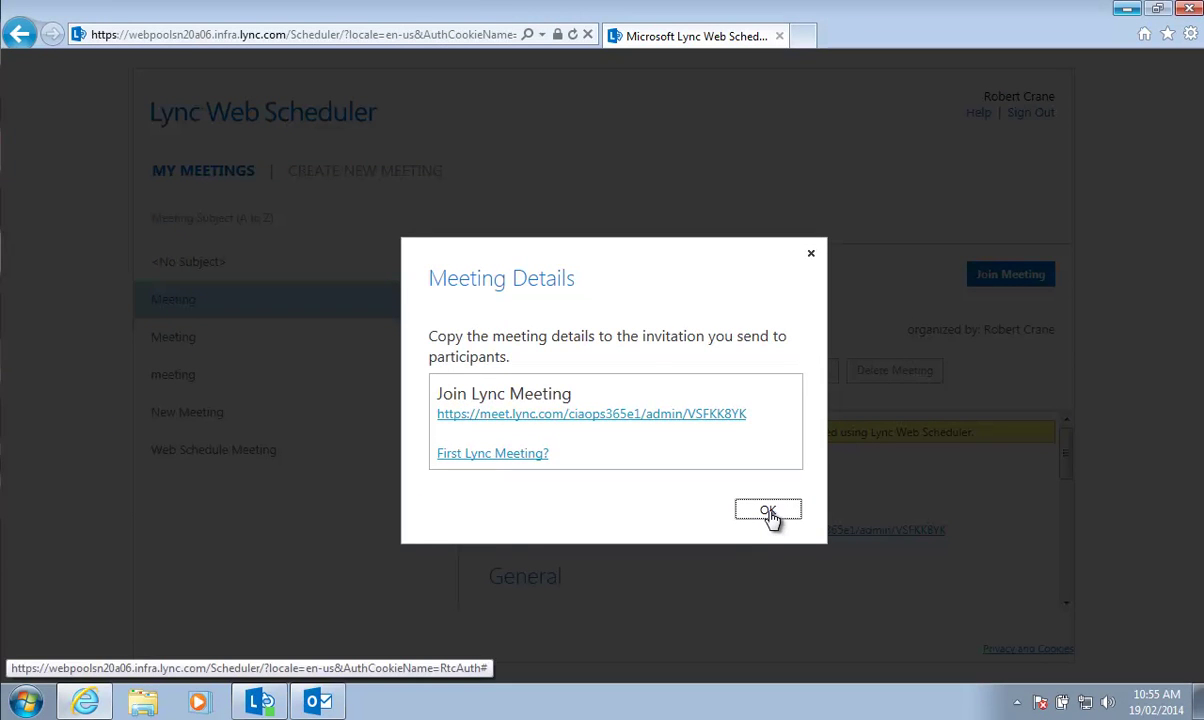